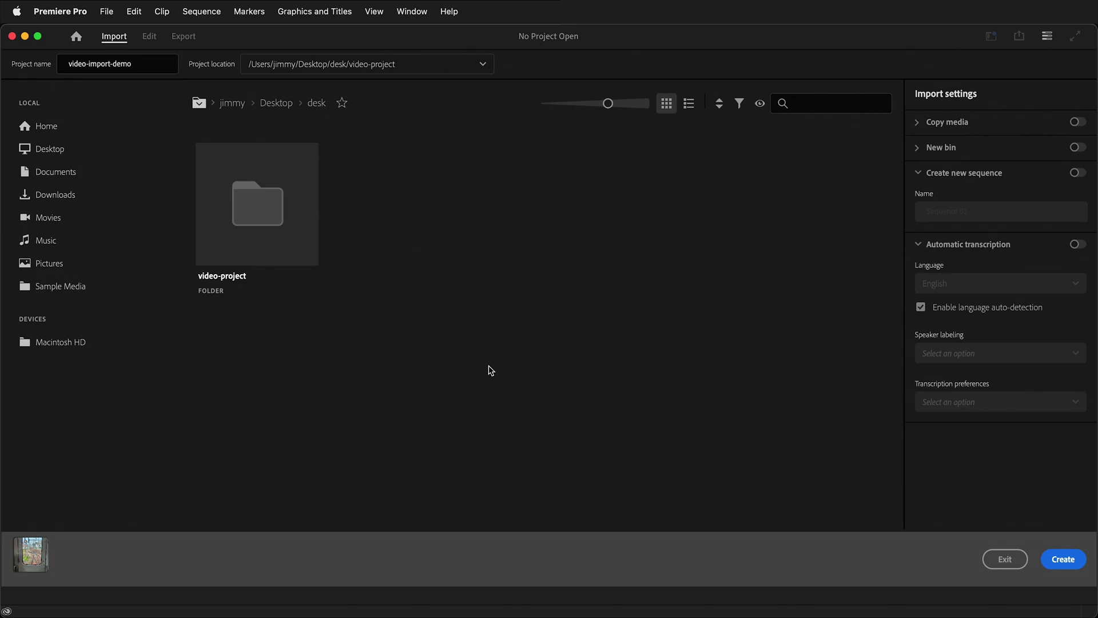
In video-project, check cat-meow and excavator-bamboo alongside train-front-car for import
click(280, 207)
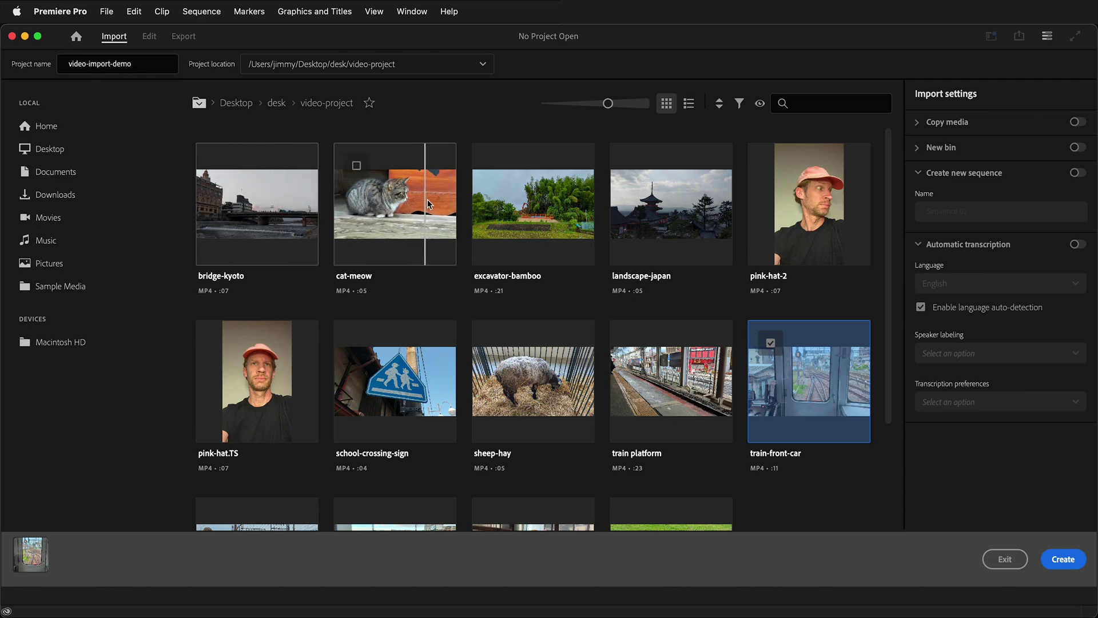
click(356, 165)
click(495, 166)
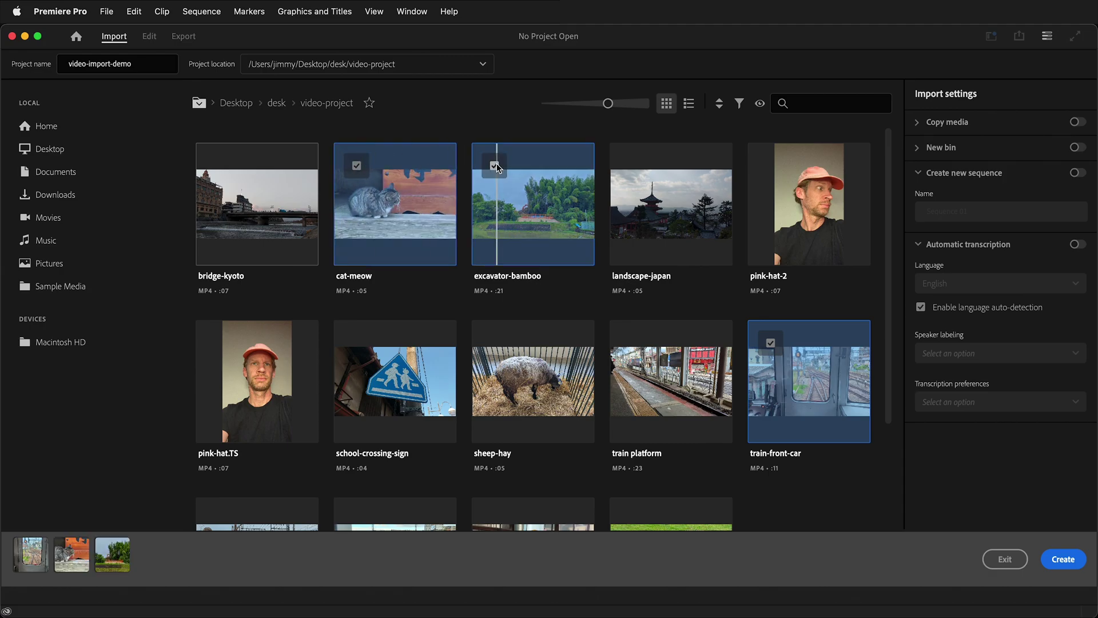
Turn on the Create new sequence, New bin and Automatic transcription import toggles
click(1077, 173)
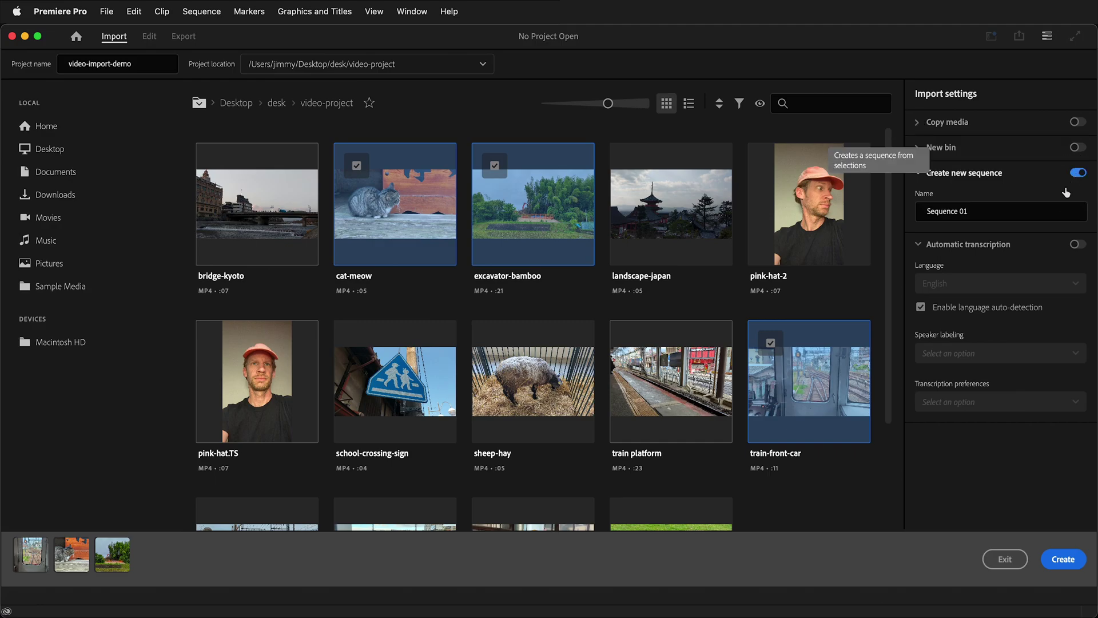
click(1078, 149)
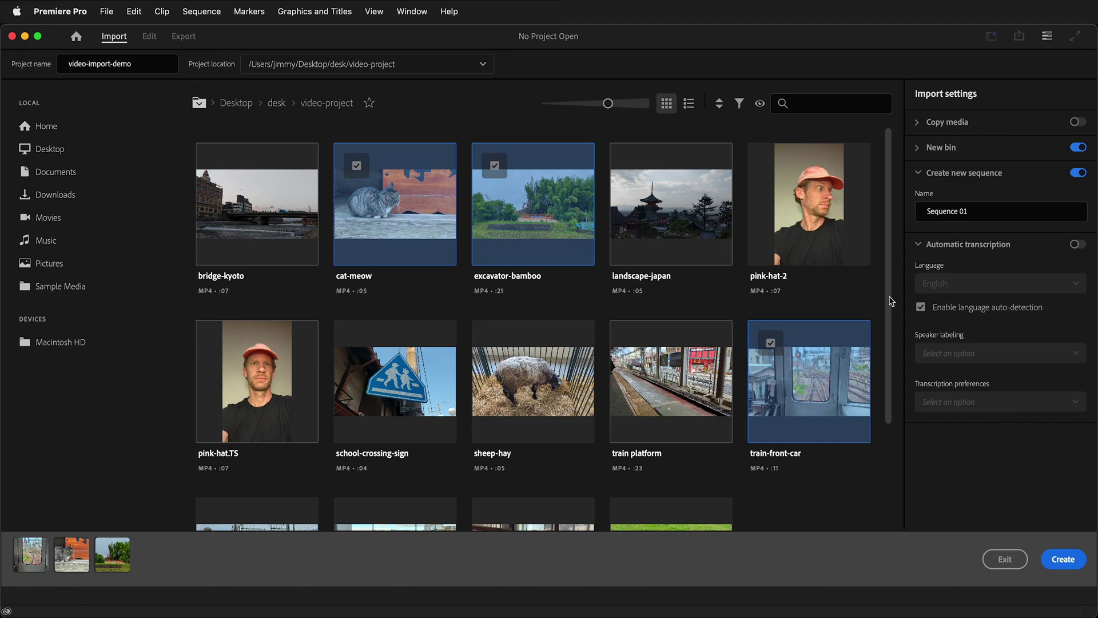
click(1077, 246)
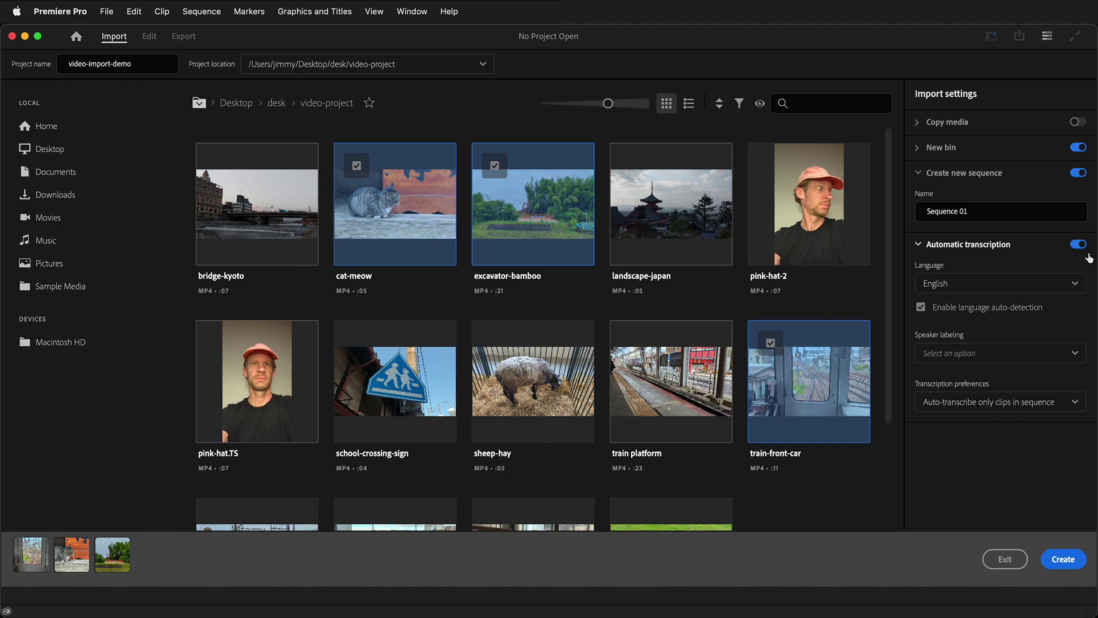
Set transcription to English, Yes, separate speakers, and transcribe only clips in the sequence
click(994, 286)
click(1002, 275)
click(1063, 353)
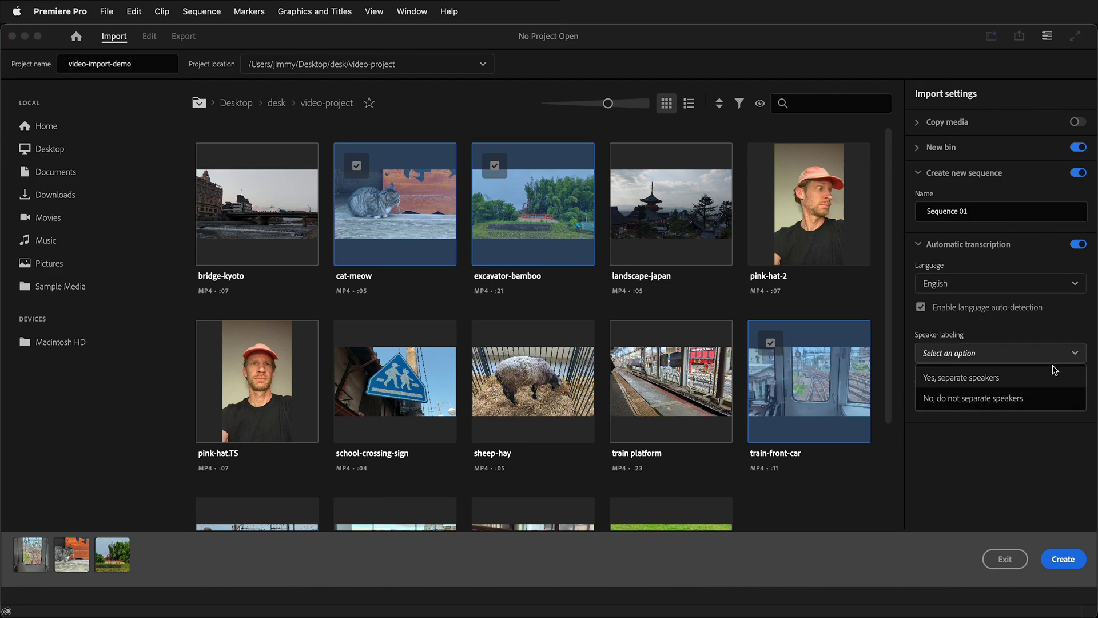
click(981, 381)
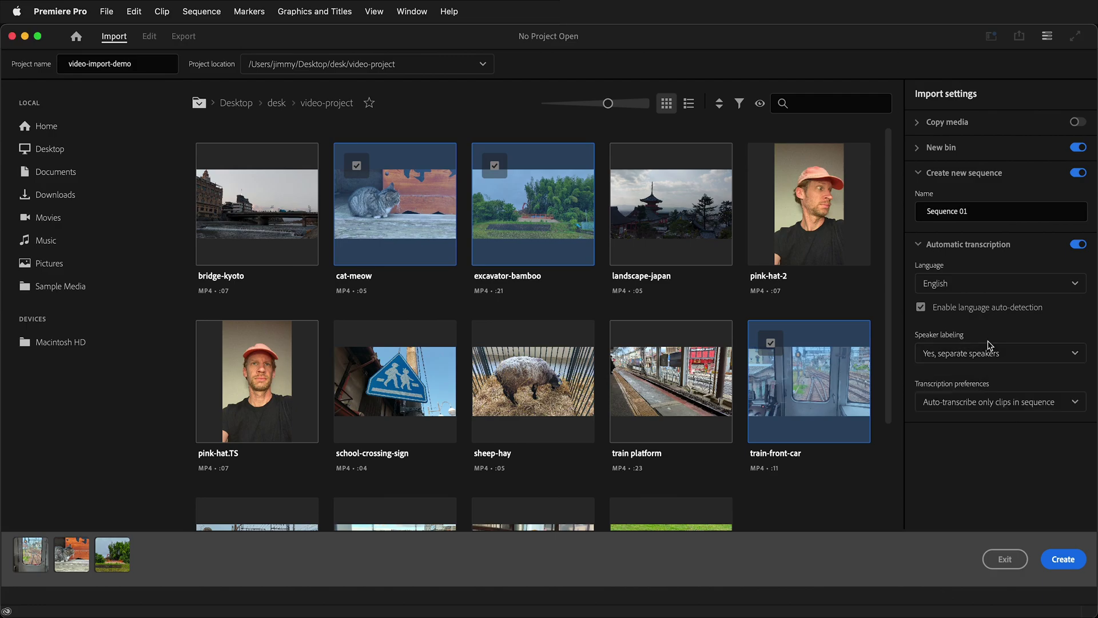
click(1075, 403)
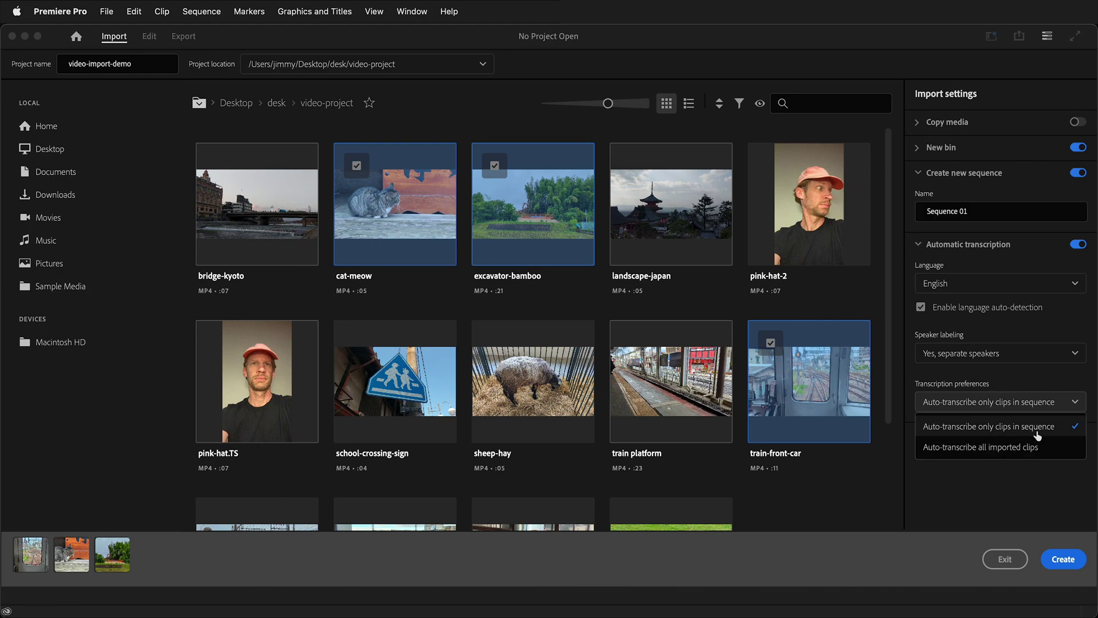
click(1049, 472)
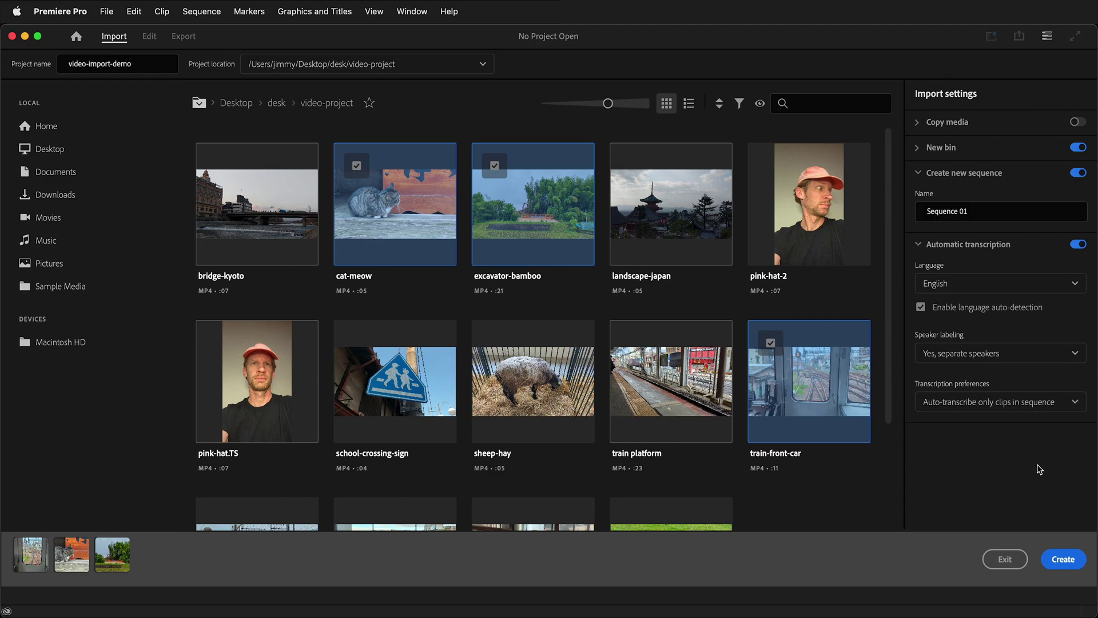
Create the project from the three checked clips
click(1063, 570)
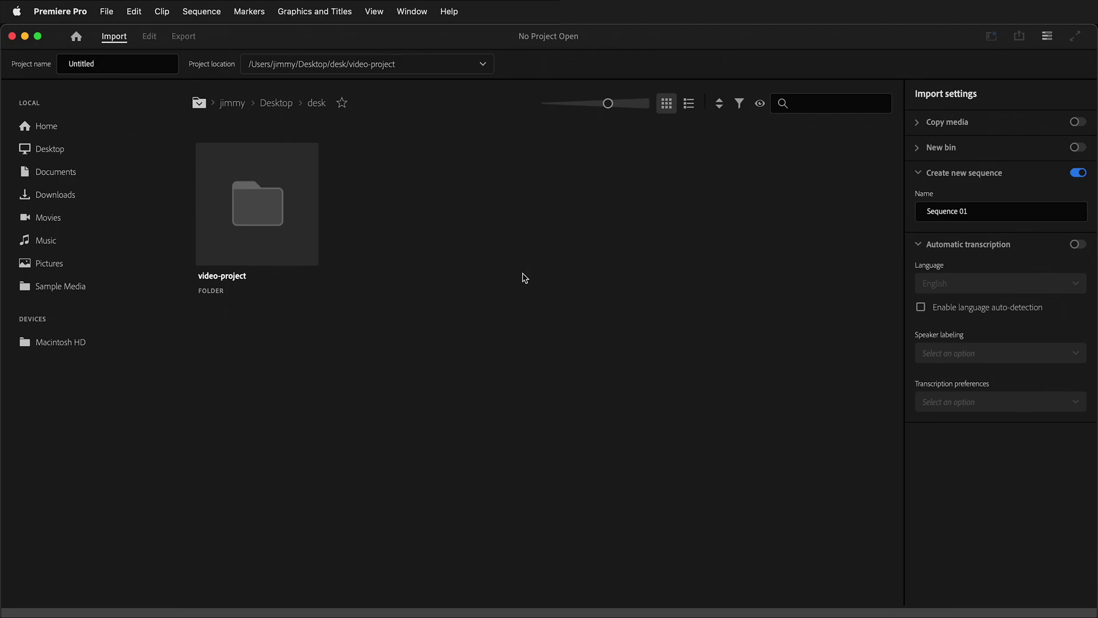
Create an empty project named 'premiere-import-video' in the video-project folder
mouse_move(267, 202)
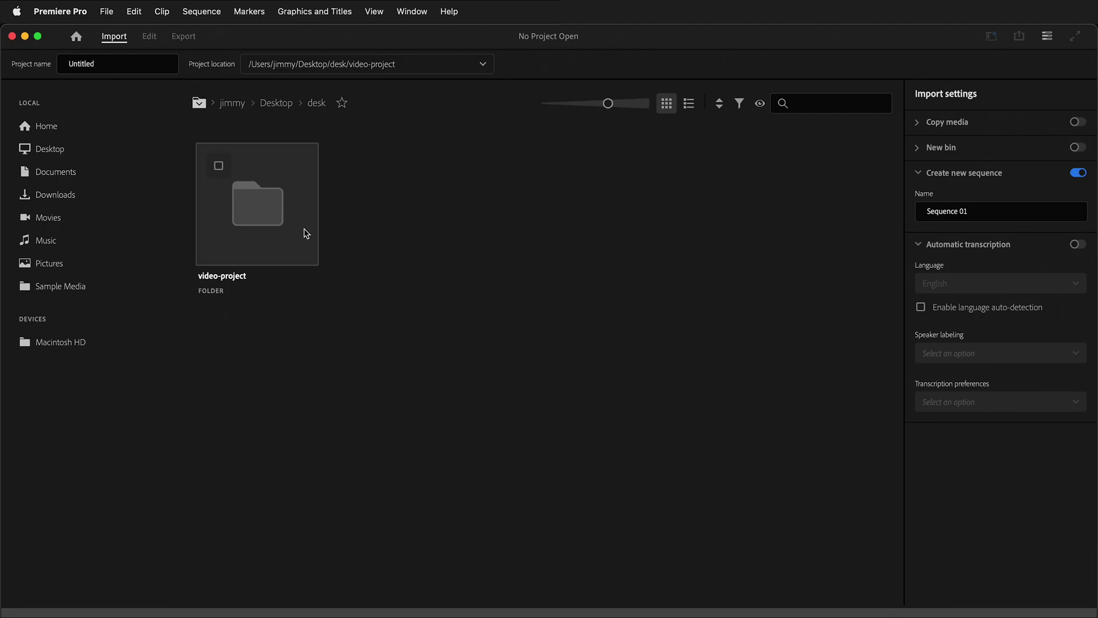
double_click(272, 215)
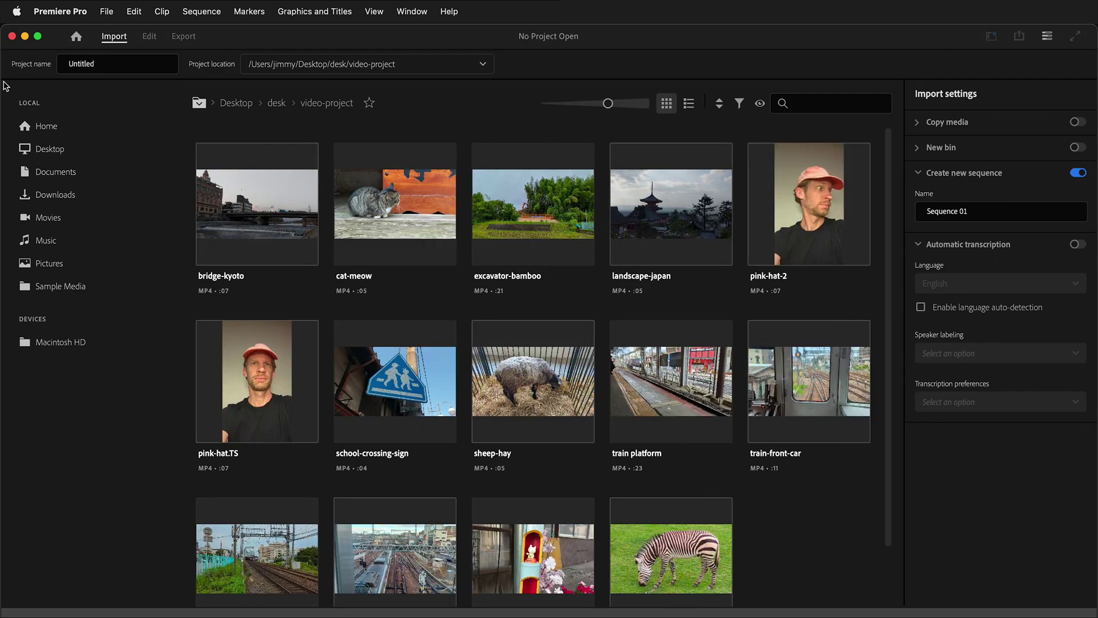
drag(131, 61, 63, 64)
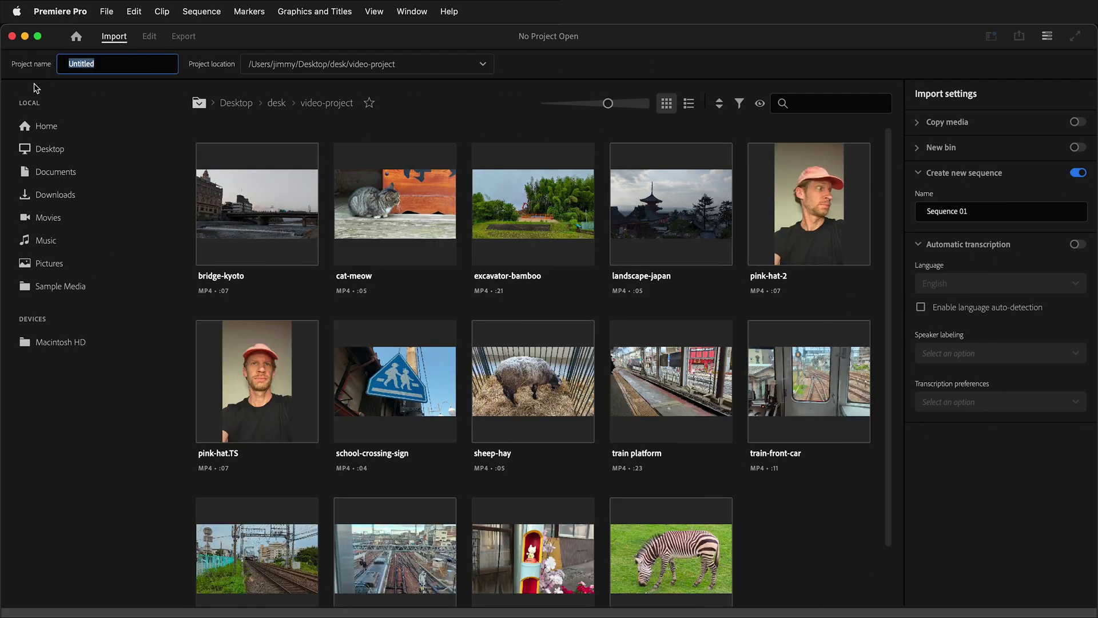
text(premiere-import-video)
key(Return)
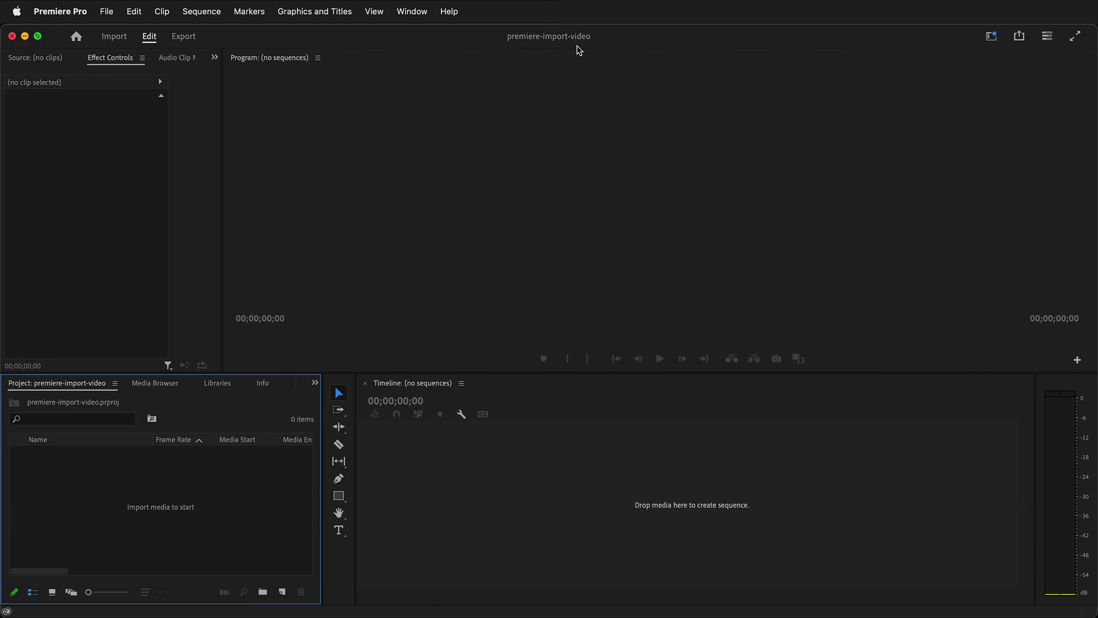
click(409, 12)
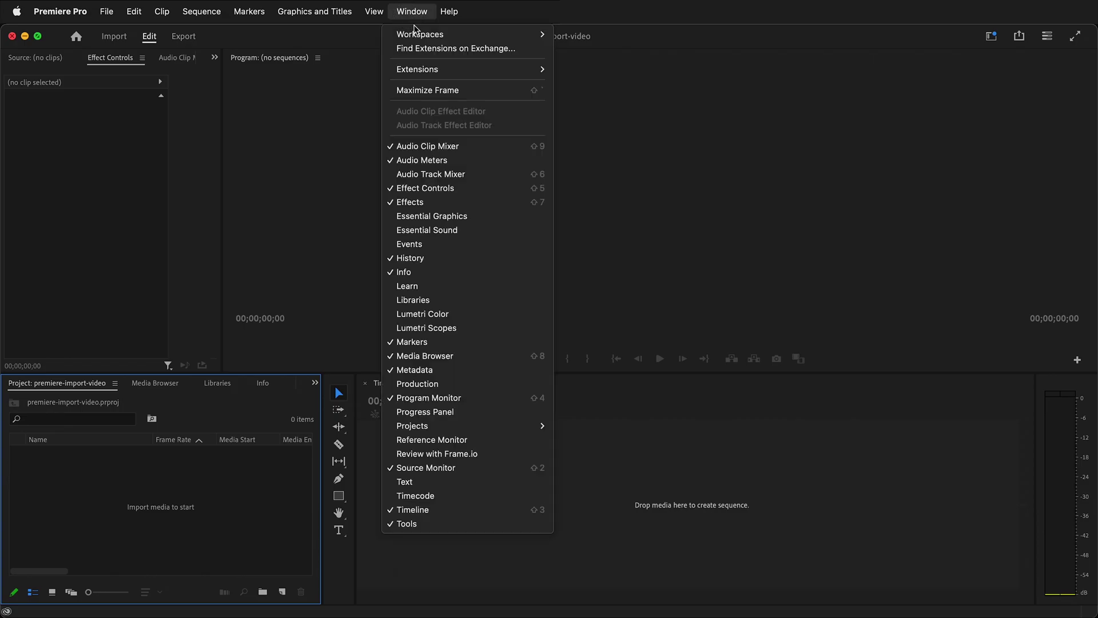
mouse_move(415, 33)
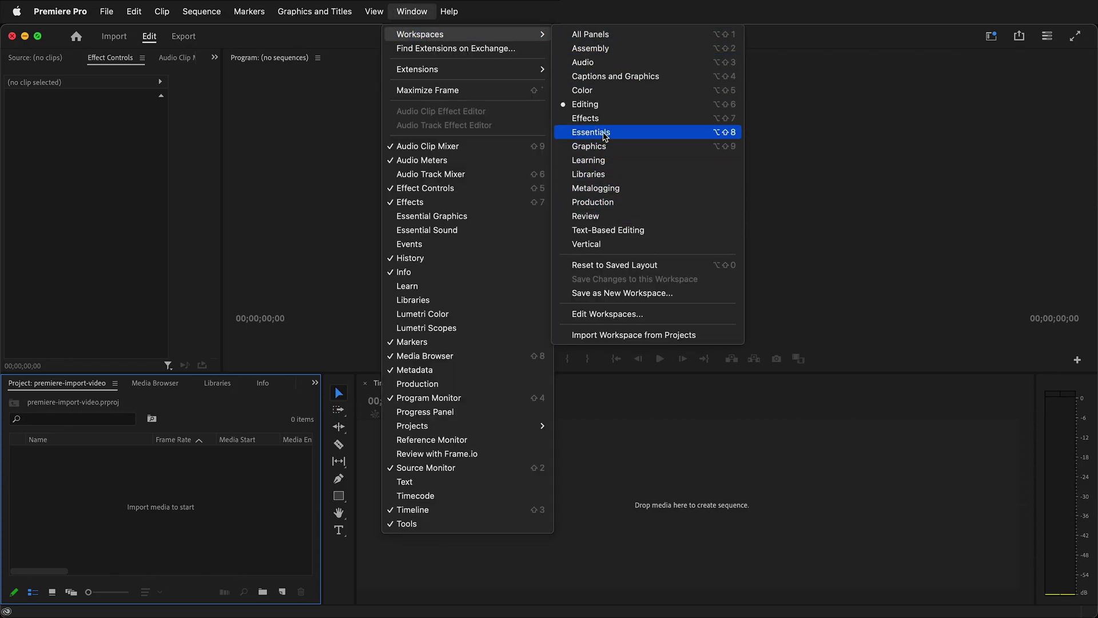
click(609, 160)
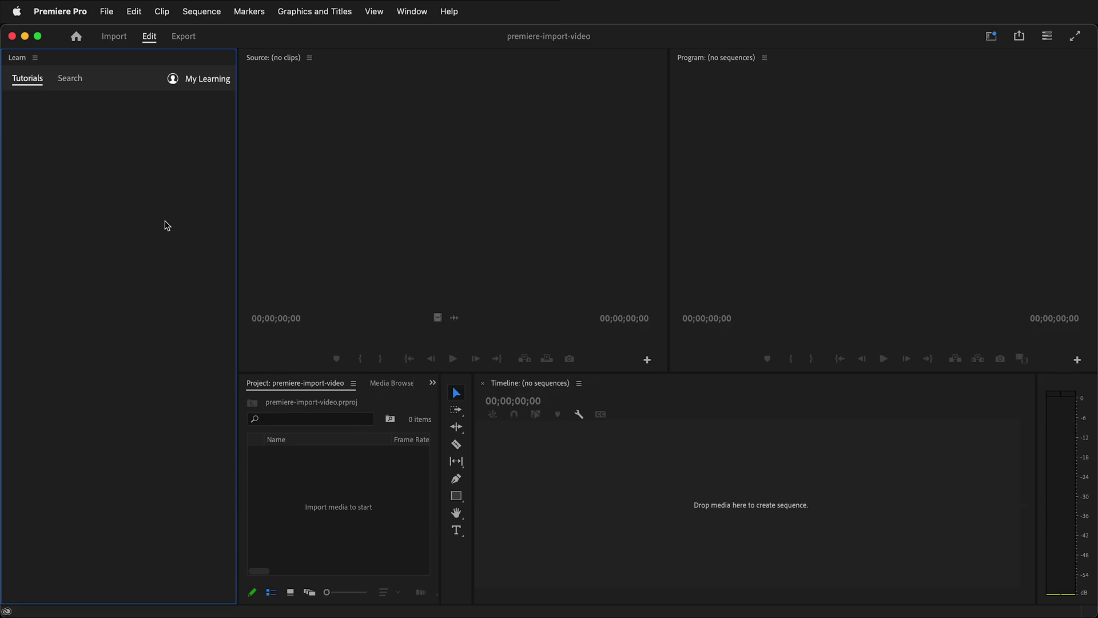
click(410, 12)
mouse_move(414, 35)
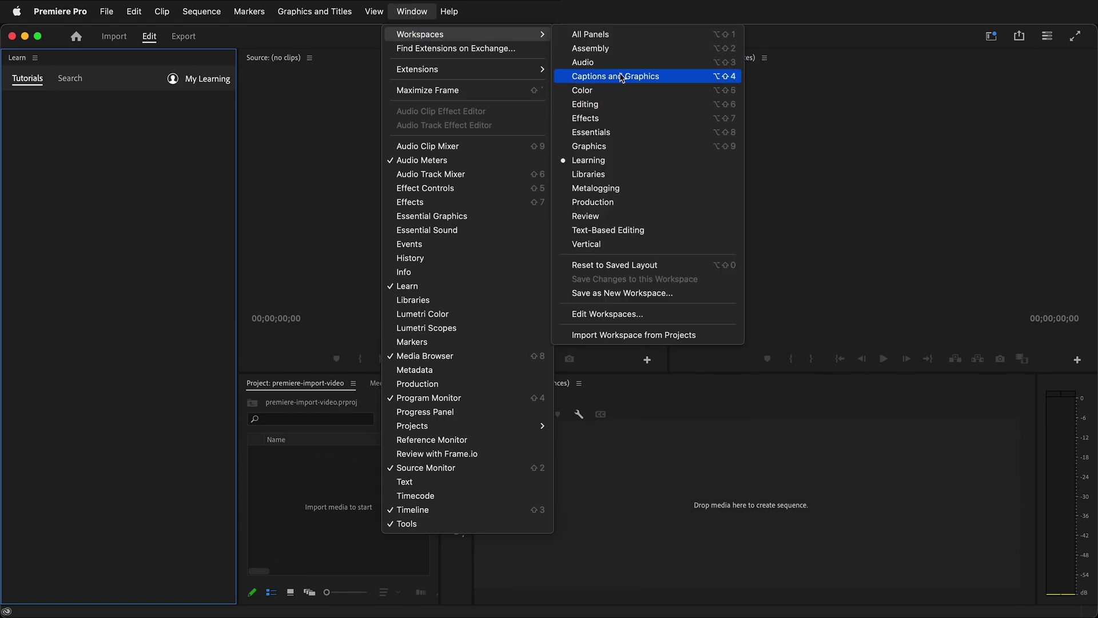
click(595, 106)
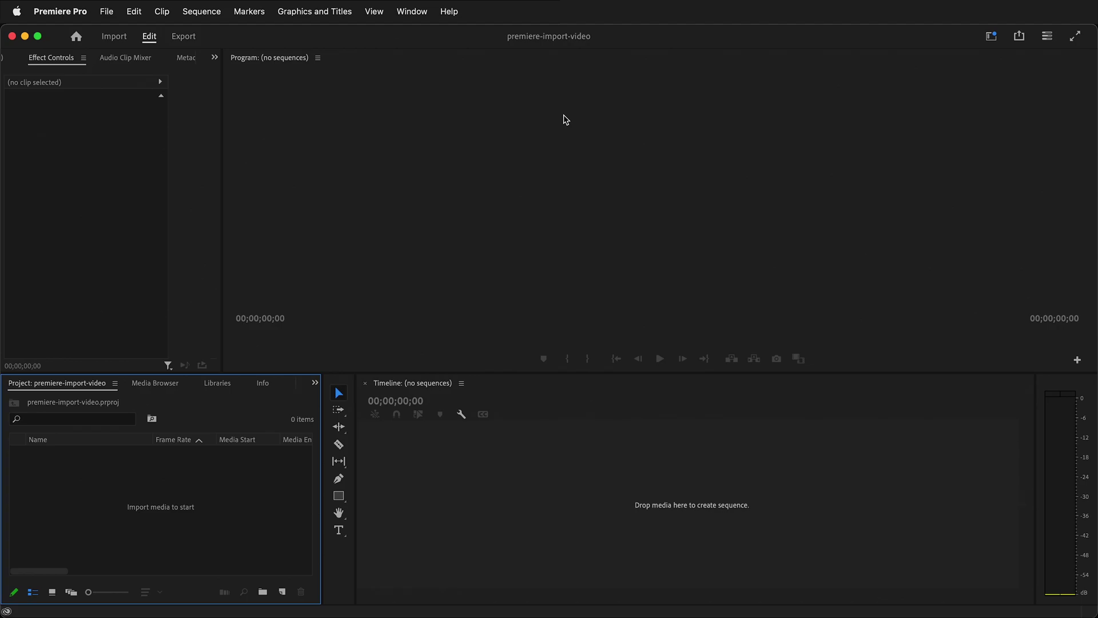
Import video-project's 14 clips, excavator-bamboo.mp4 through landscape-japan.mp4, into the Project panel
double_click(194, 534)
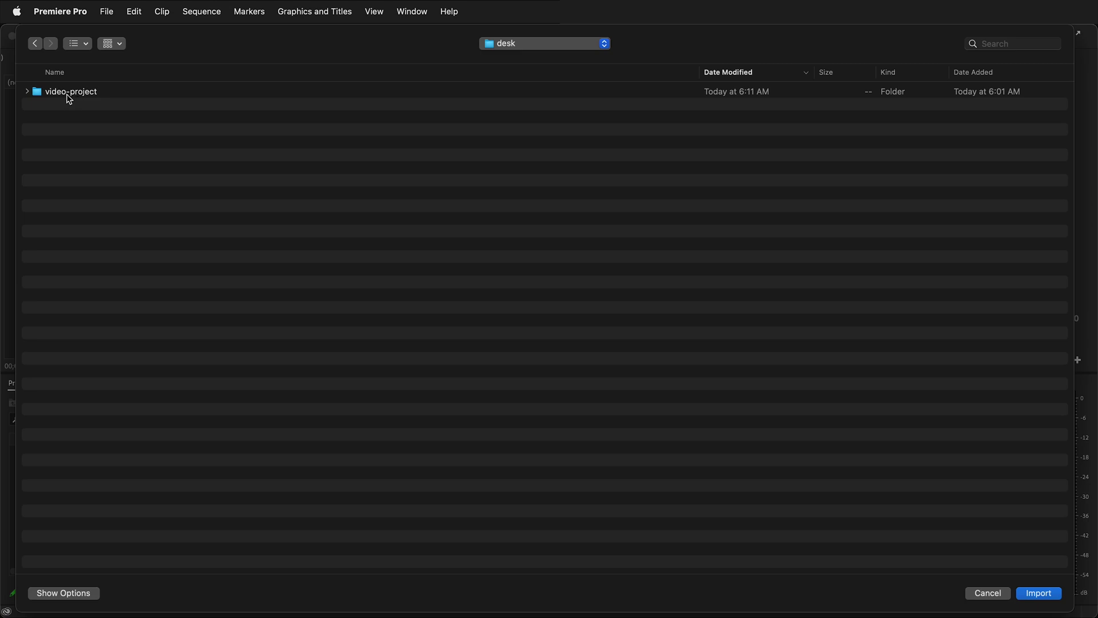
double_click(67, 94)
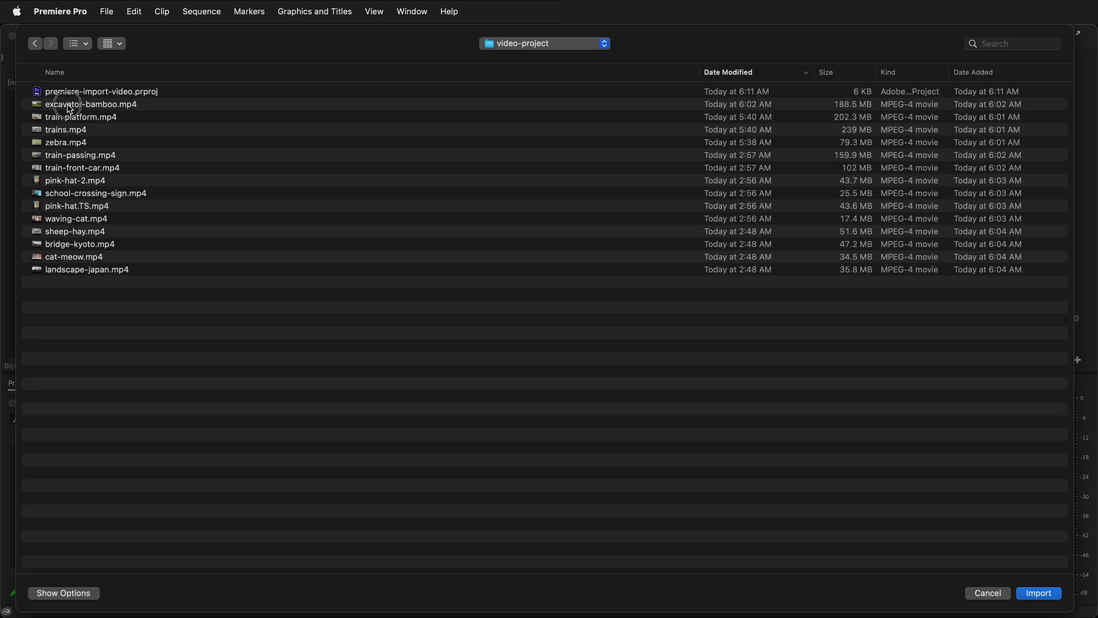
click(68, 106)
shift+click(92, 269)
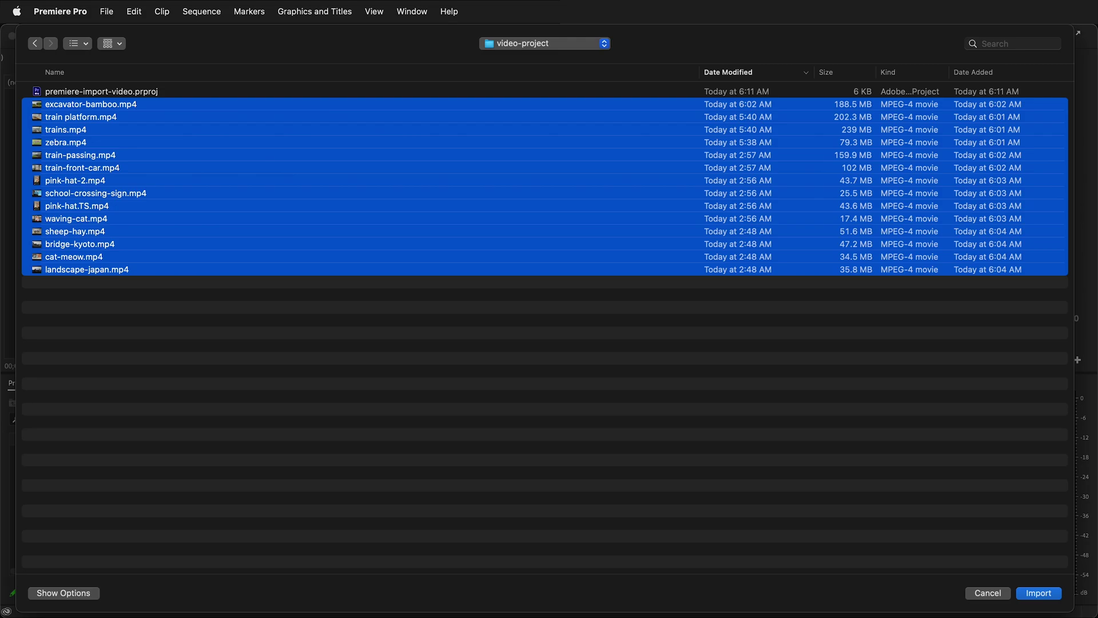
click(1038, 593)
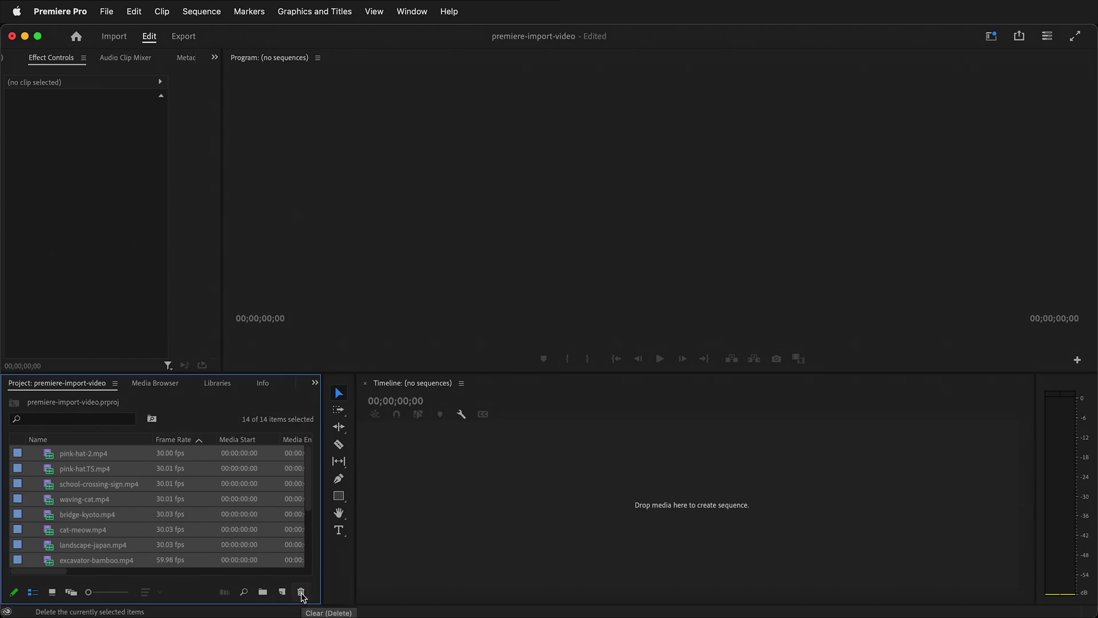
Clear the Project panel, then re-import excavator-bamboo.mp4 through landscape-japan.mp4 via File > Import
click(302, 593)
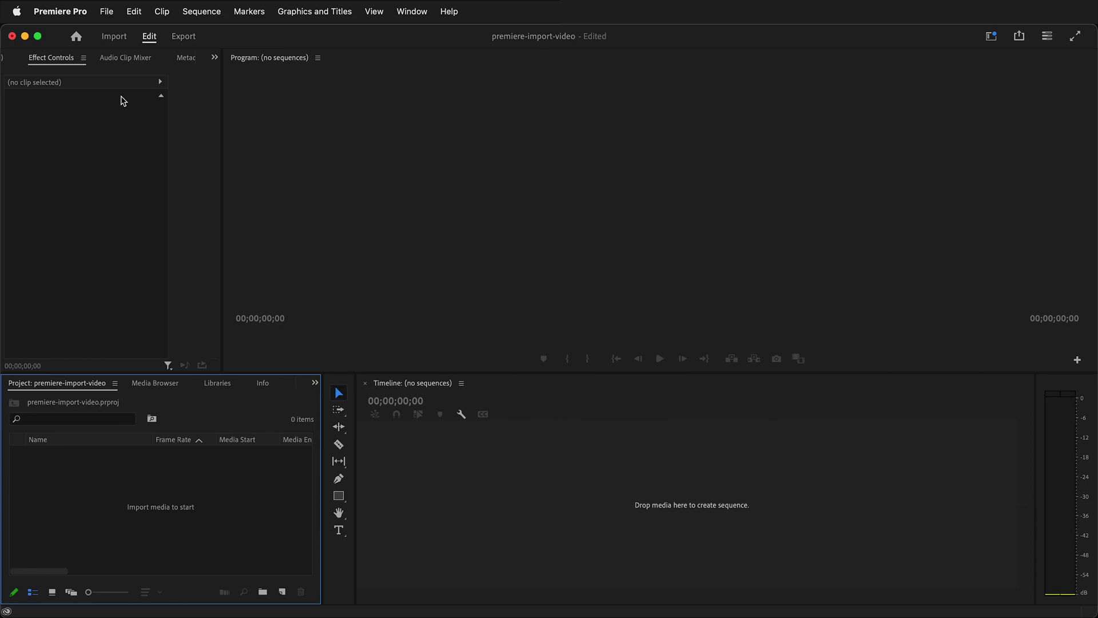
click(115, 8)
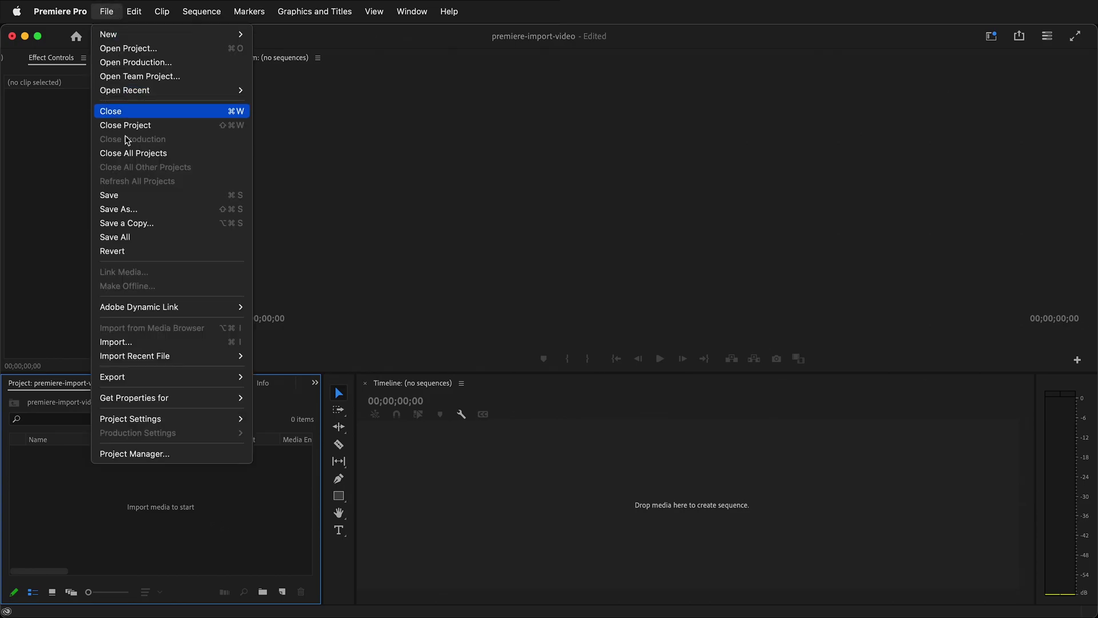
click(117, 342)
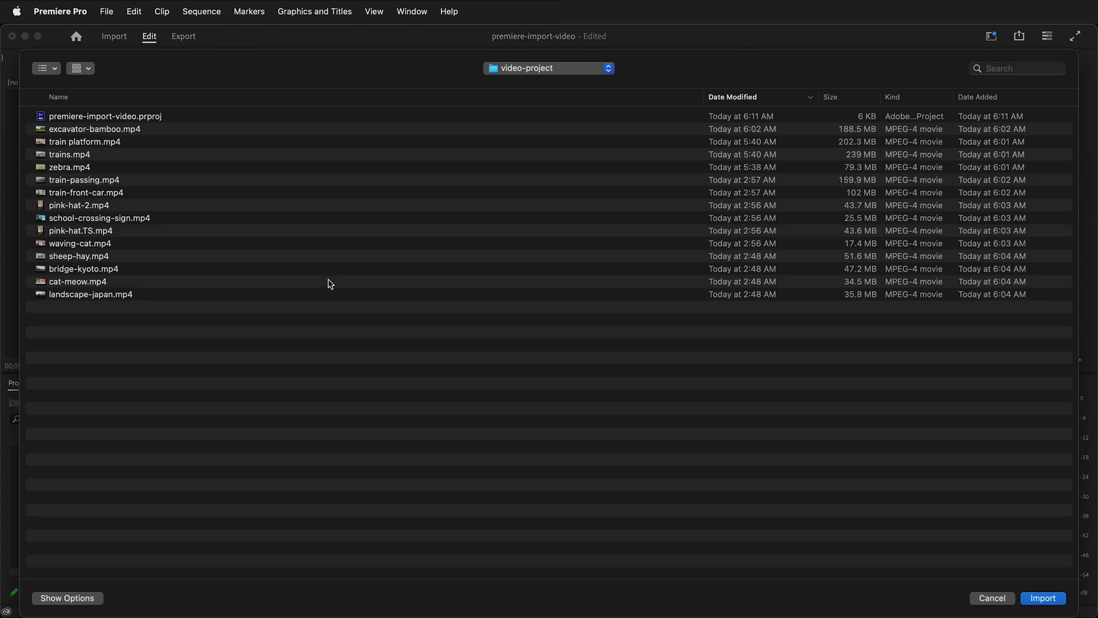
click(79, 133)
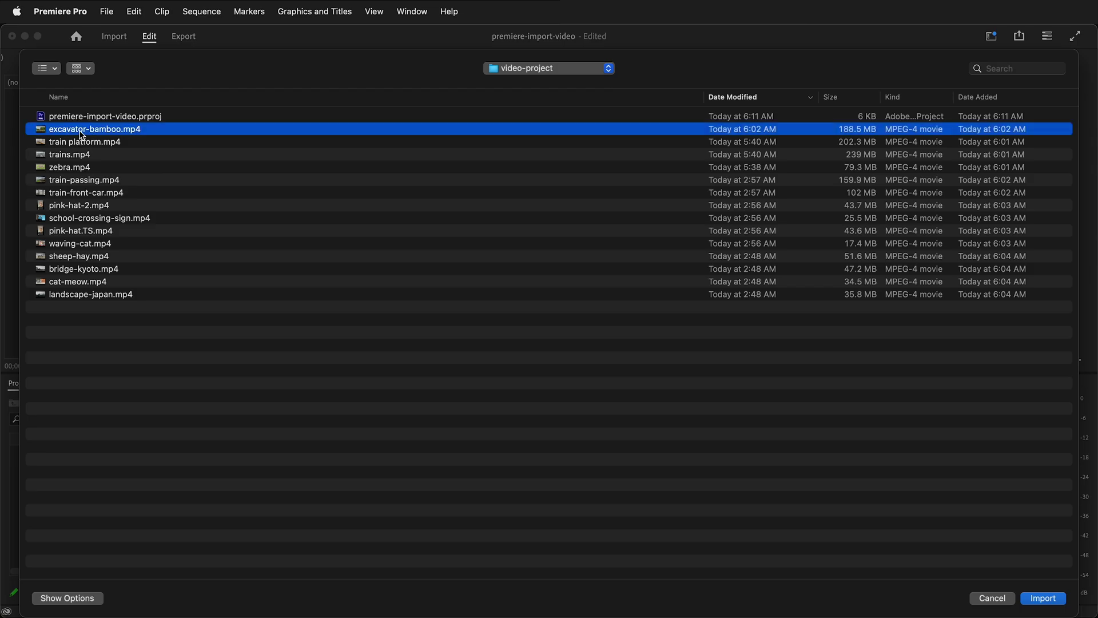
shift+click(76, 297)
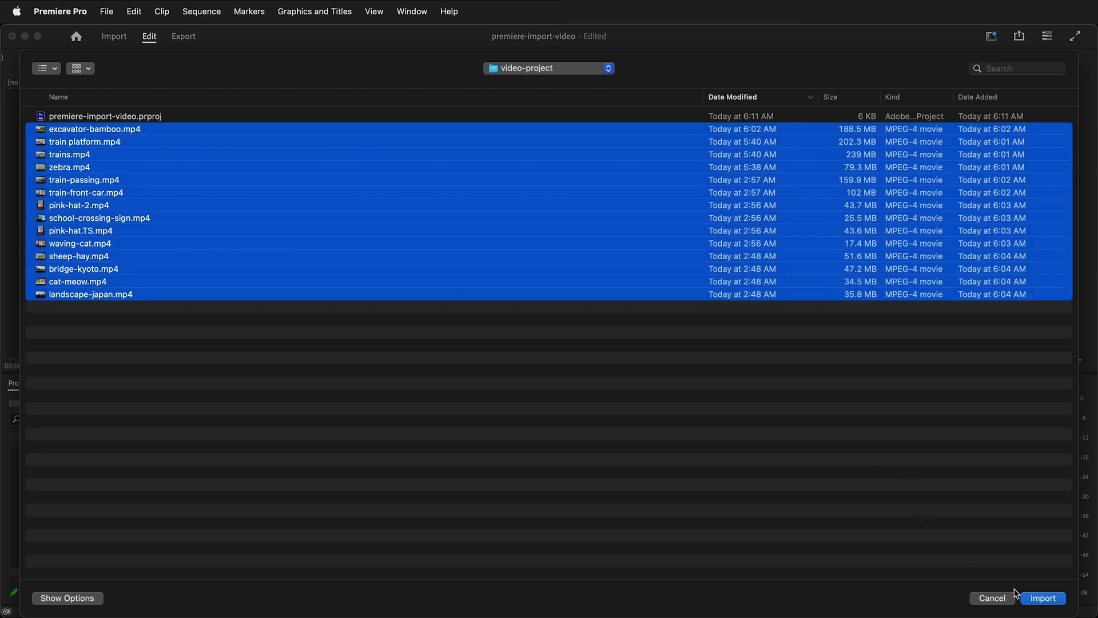
click(1059, 601)
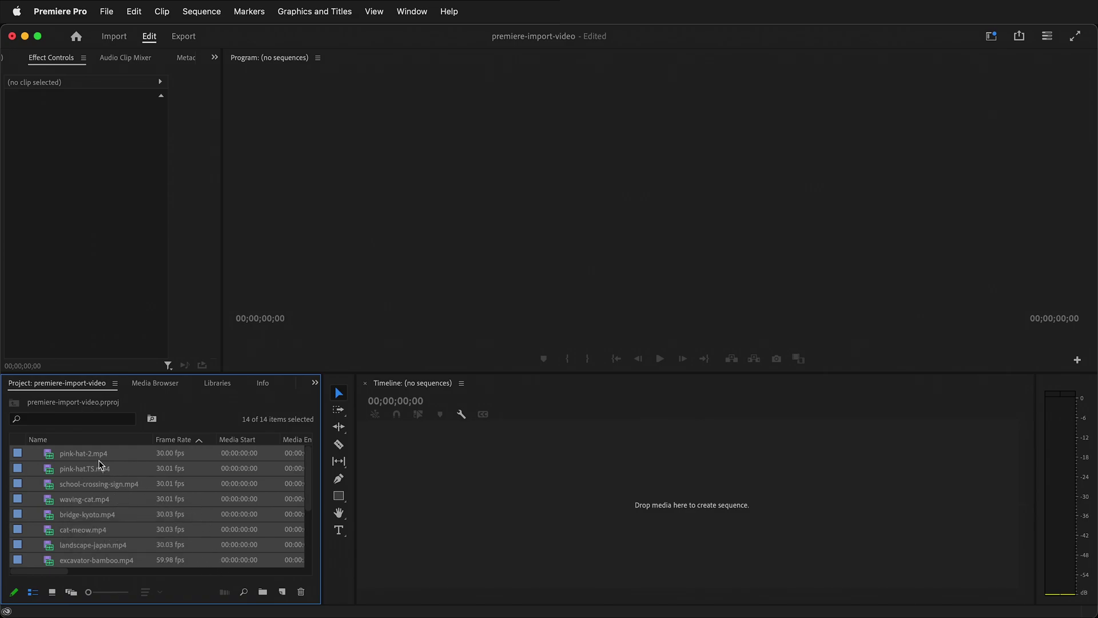
Drag the selected clips into the Timeline to create the waving-cat sequence, then scrub through it
drag(99, 465, 524, 475)
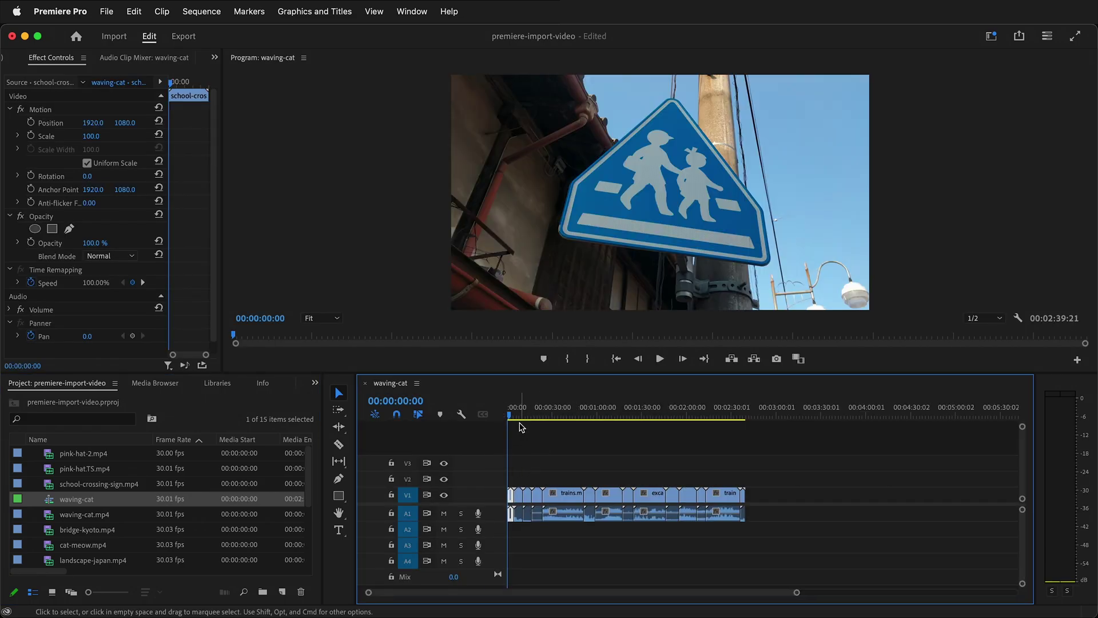
drag(511, 420, 422, 436)
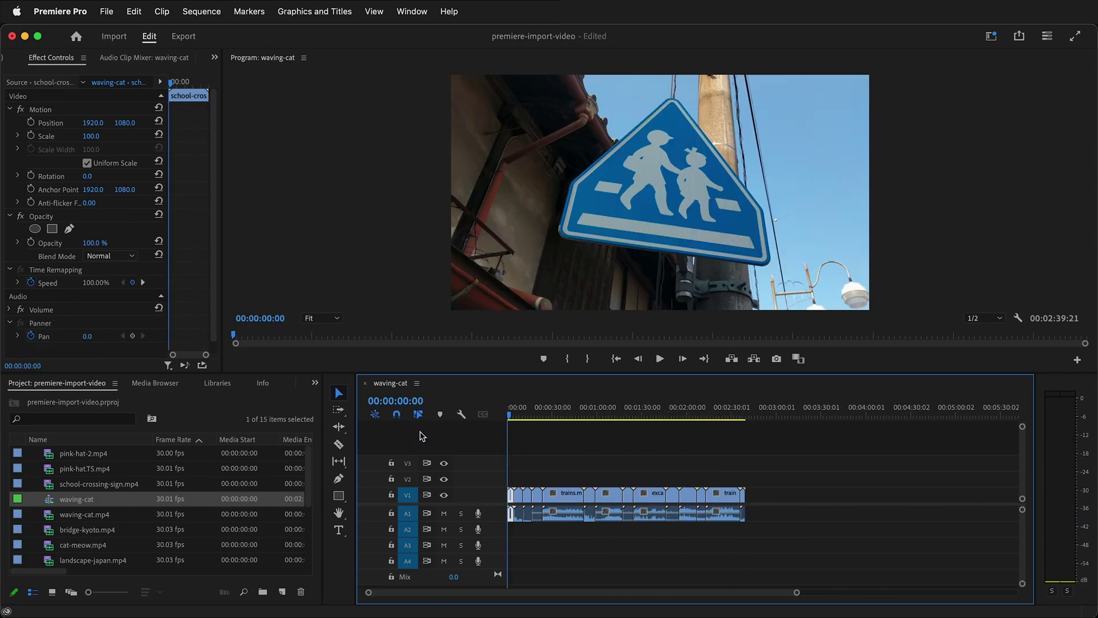